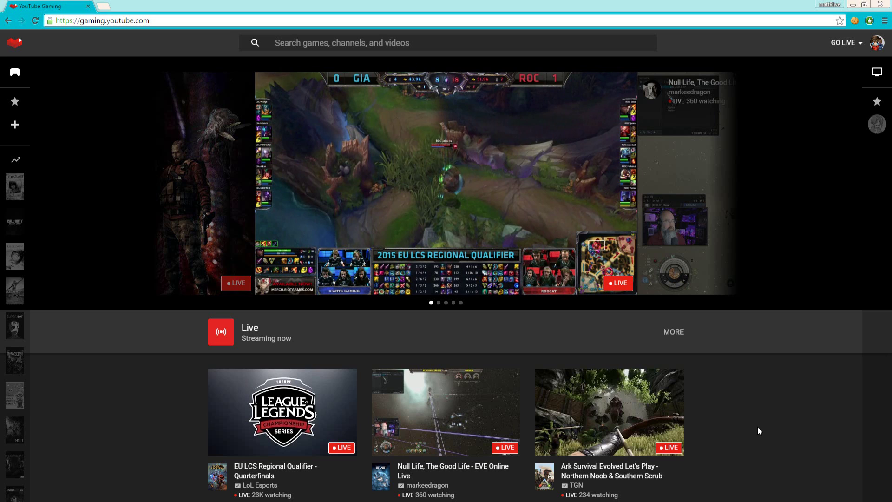
# Search Google for OBS and open the official Open Broadcaster Software site
pyautogui.click(128, 21)
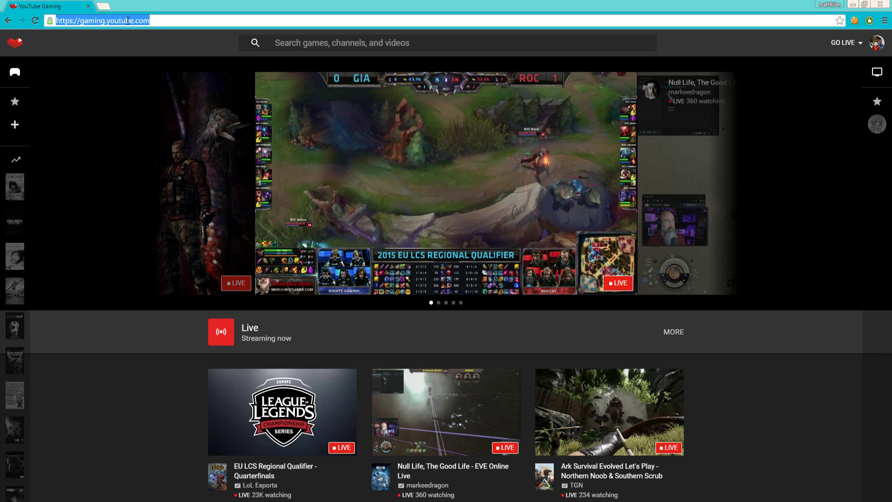
pyautogui.hotkey('ctrl', 'v')
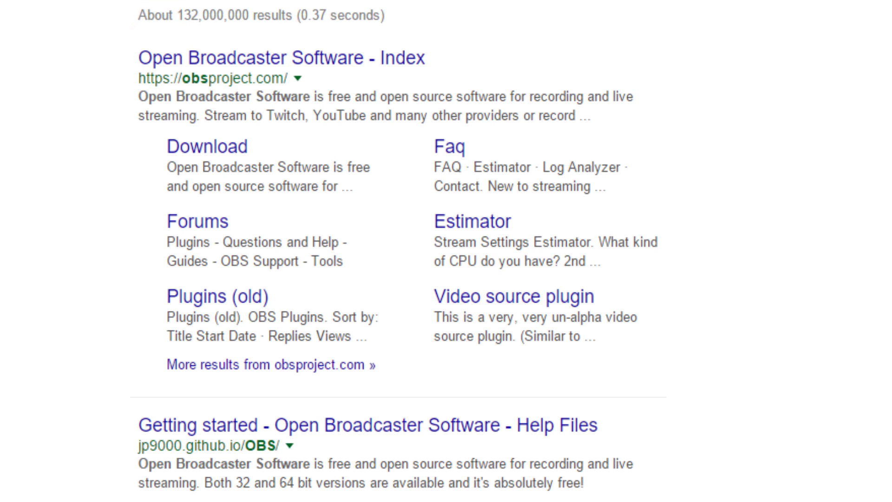
pyautogui.click(306, 65)
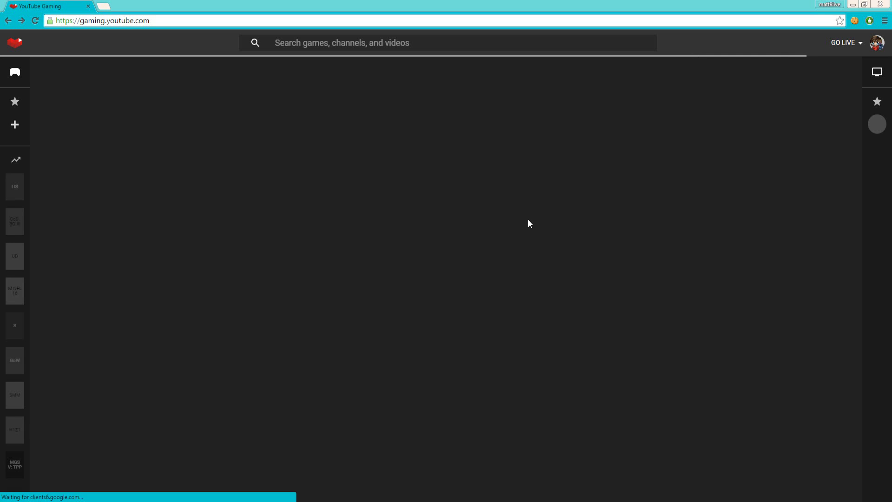
# Launch Open Broadcaster Software from the Start menu search
pyautogui.press('super')
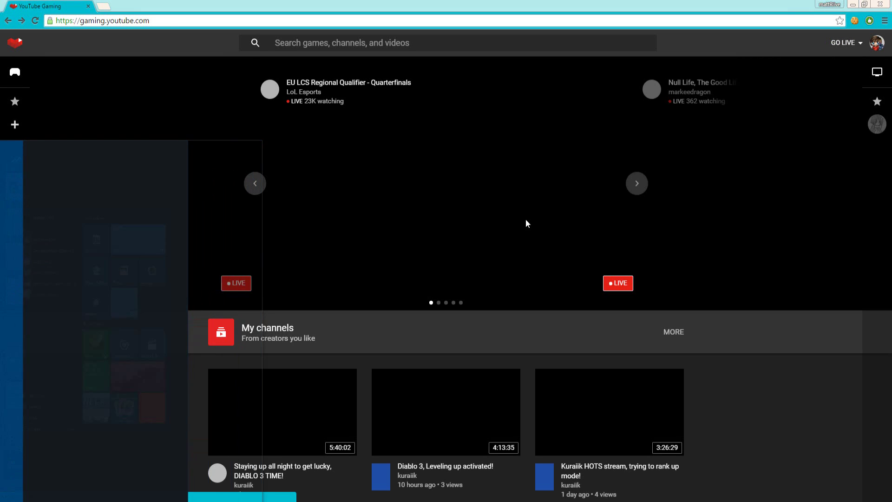
pyautogui.write('open')
pyautogui.press('Return')
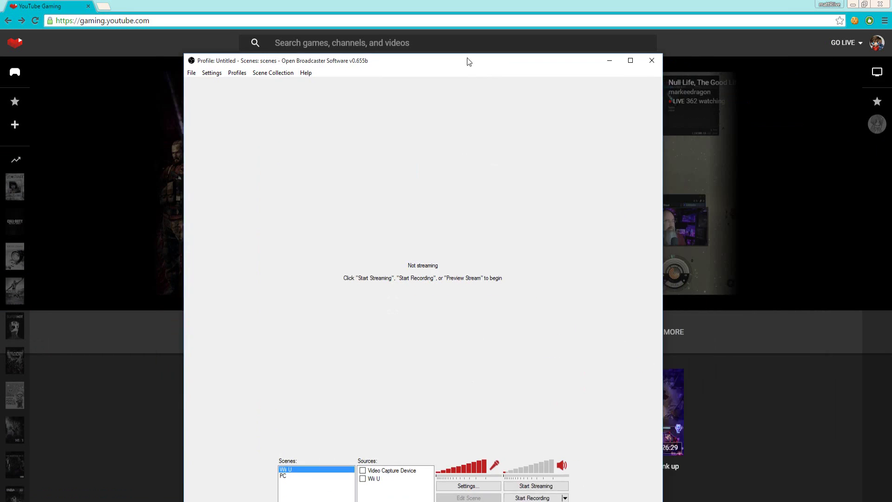
# Restore the OBS window to a smaller size and centre it over the browser
pyautogui.moveTo(468, 58); pyautogui.dragTo(477, 0)
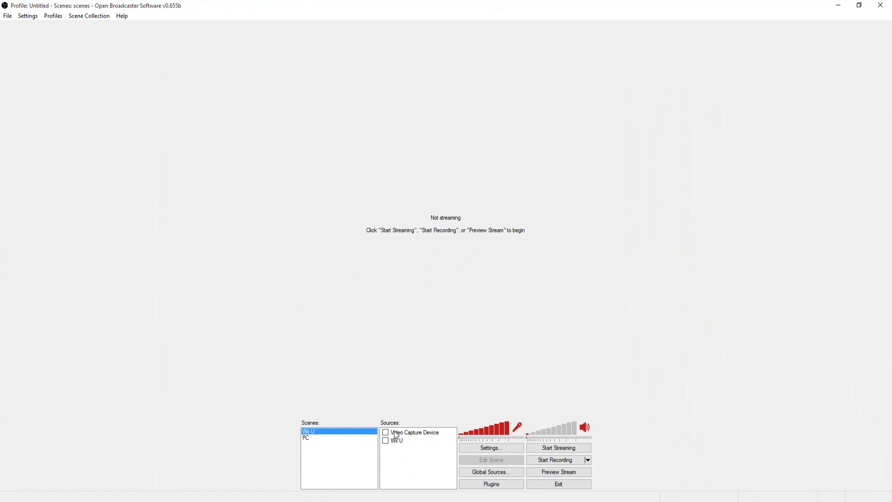
pyautogui.click(860, 6)
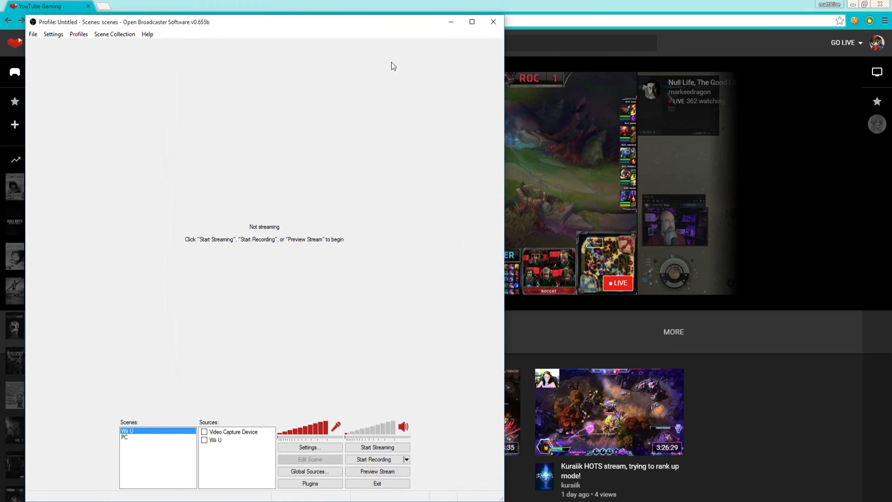
pyautogui.moveTo(383, 20); pyautogui.dragTo(563, 13)
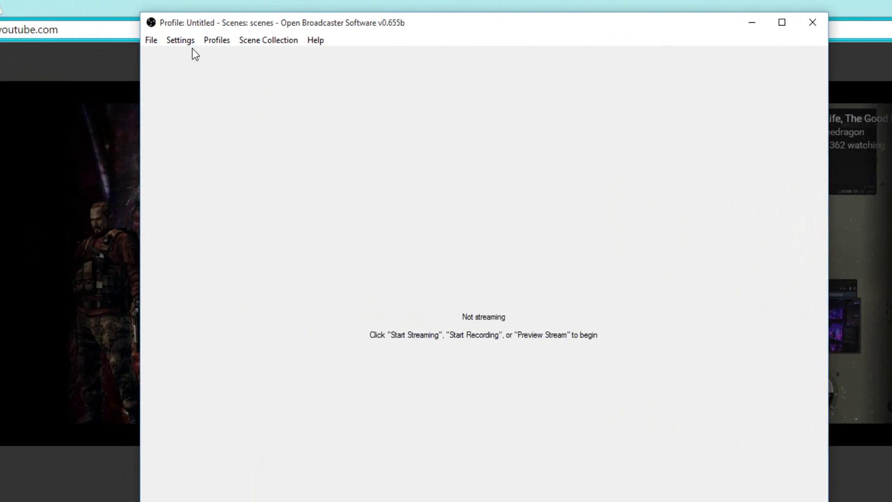
# Show the OBS Encoding settings: Nvidia NVENC, CBR, 2500 kb/s max bitrate and buffer
pyautogui.click(234, 28)
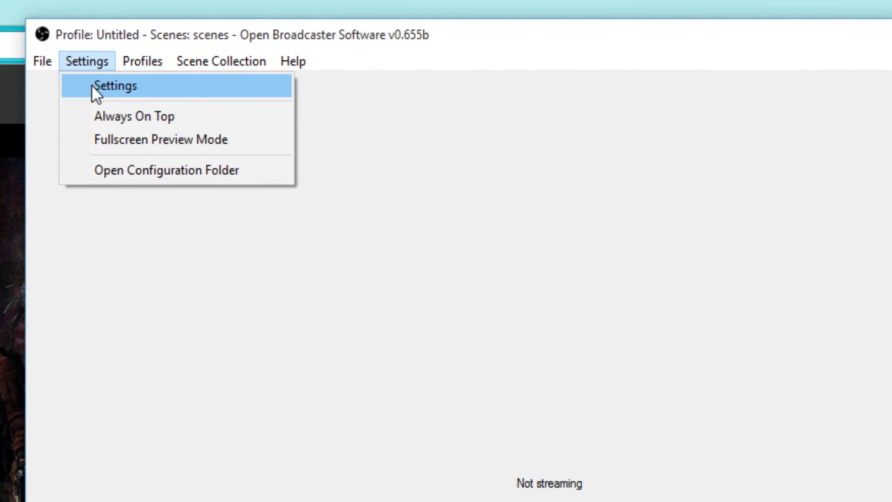
pyautogui.click(91, 86)
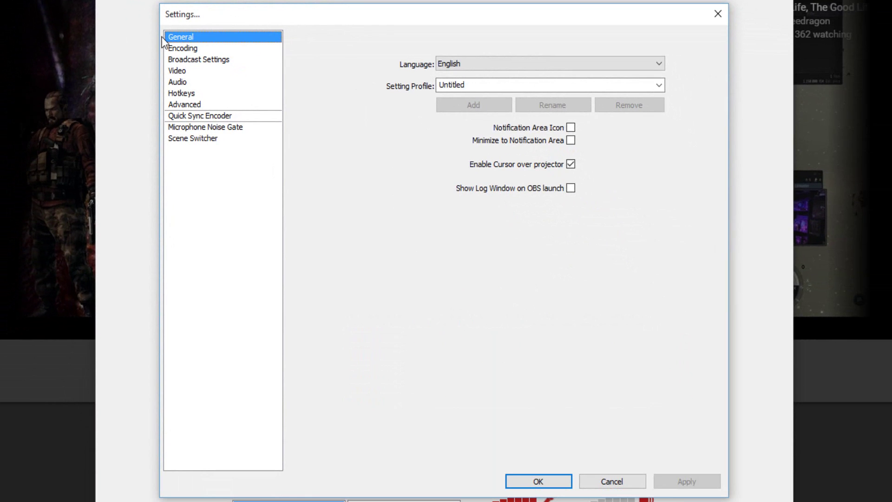
pyautogui.click(186, 50)
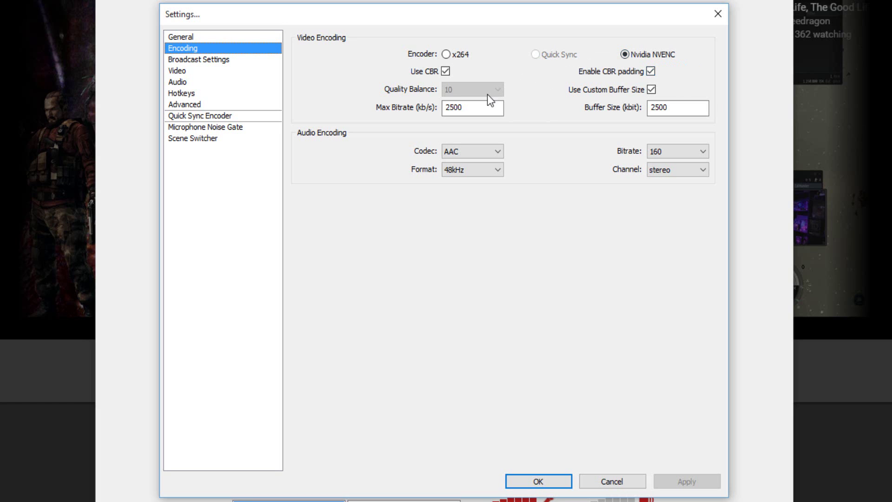
pyautogui.moveTo(471, 108)
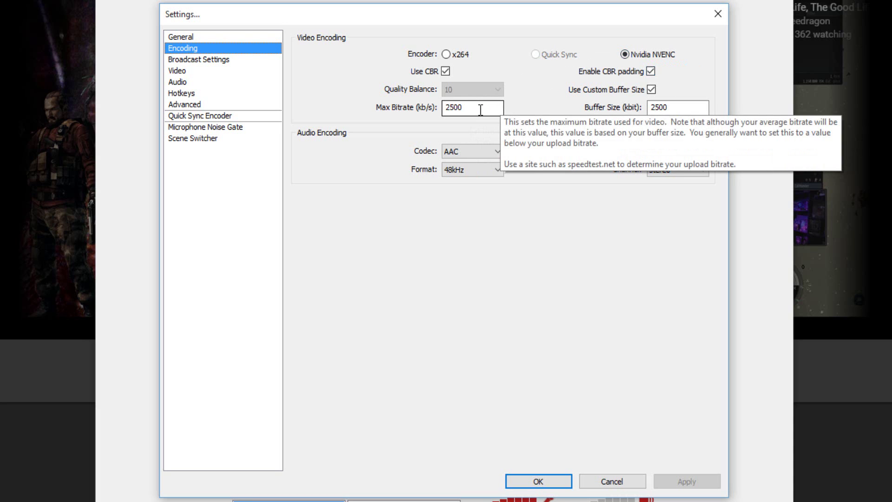
# Change max bitrate and buffer size from 2500 to 3000 and apply
pyautogui.moveTo(481, 110); pyautogui.dragTo(429, 112)
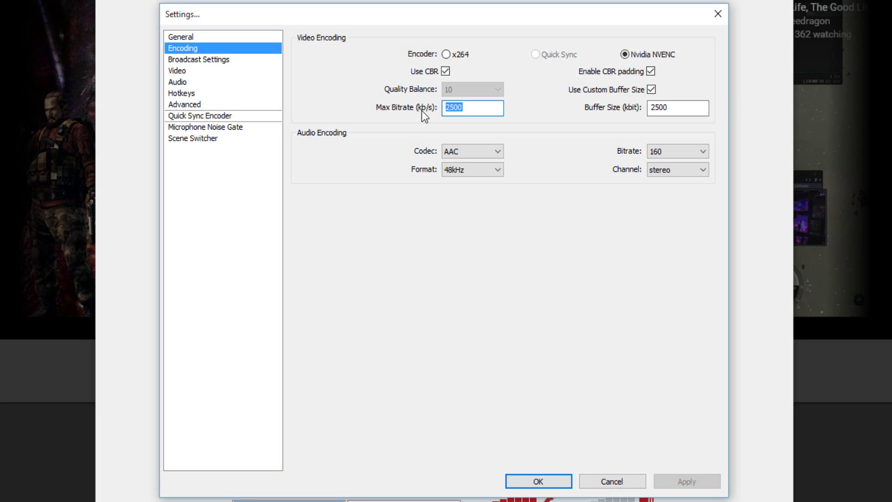
pyautogui.write('3000')
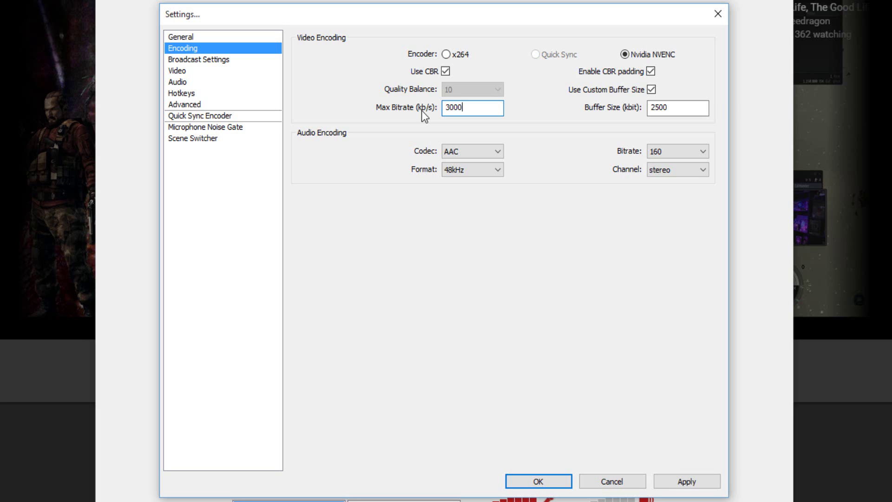
pyautogui.press('Tab')
pyautogui.write('3000')
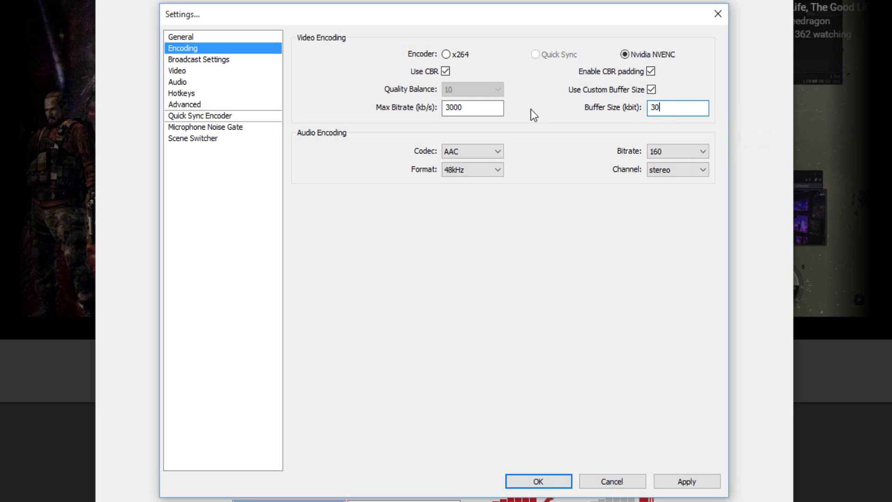
pyautogui.click(680, 484)
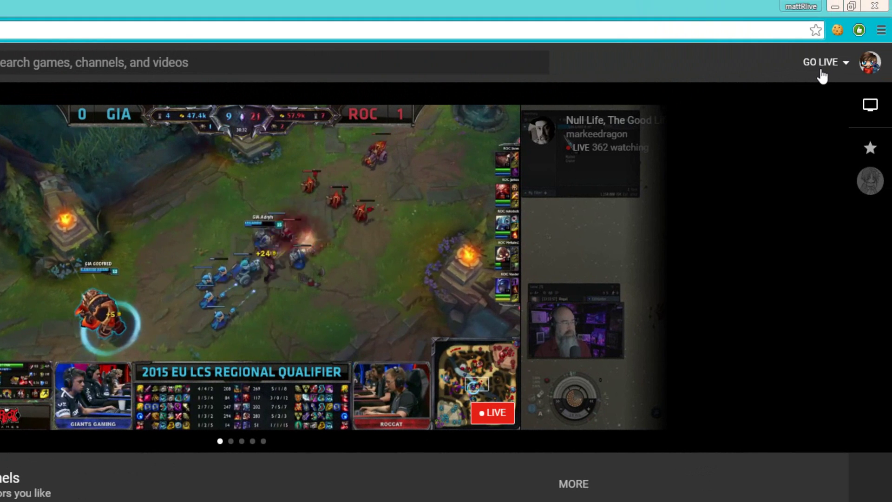
# Open the YouTube live dashboard and bring the Encoder Setup panel into view
pyautogui.click(848, 56)
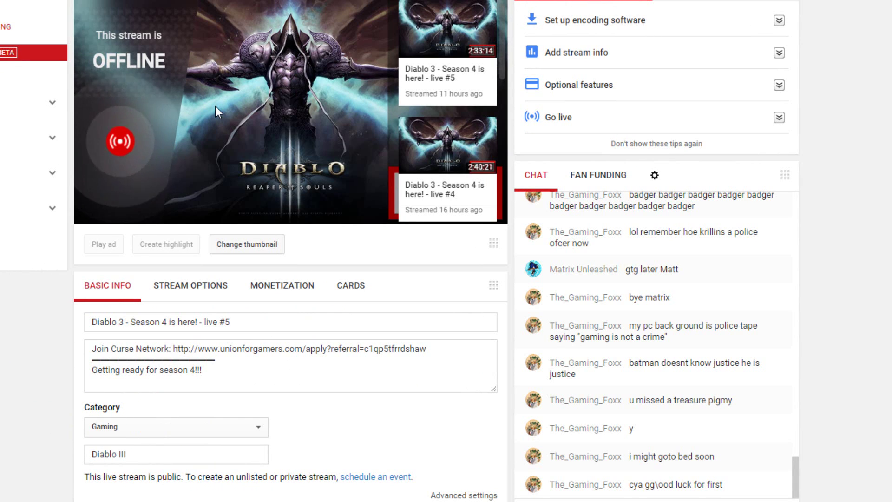
pyautogui.scroll(-8, 216, 106)
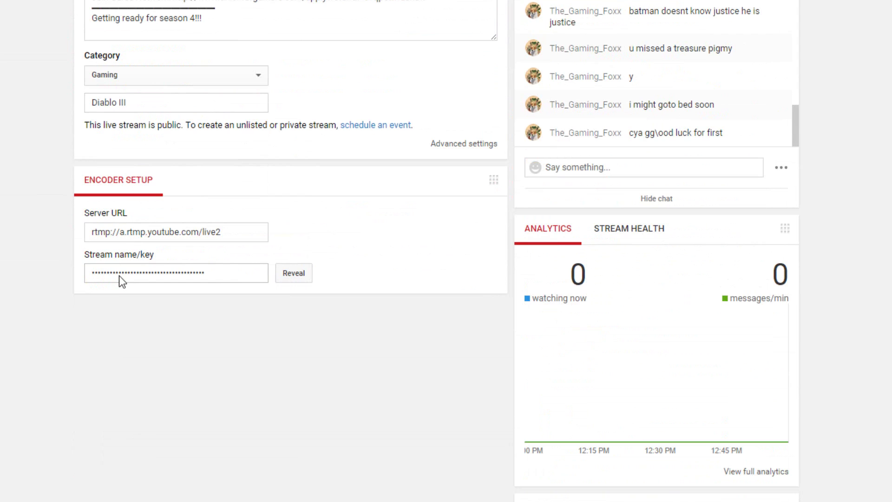
# Reveal the hidden stream name/key on the YouTube dashboard and copy it
pyautogui.click(288, 279)
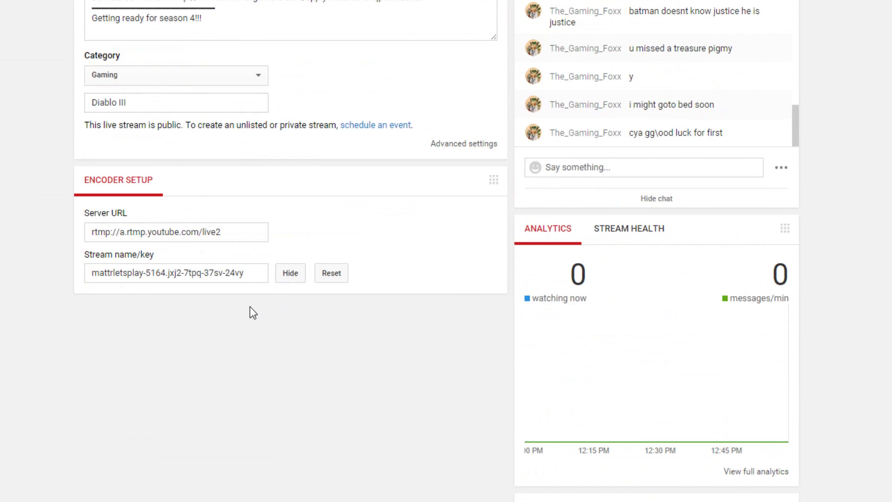
pyautogui.click(242, 274)
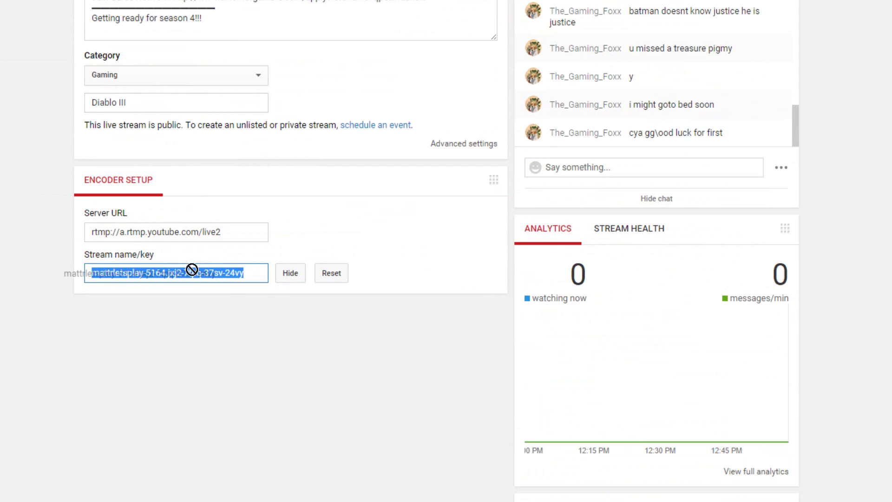
pyautogui.rightClick(166, 272)
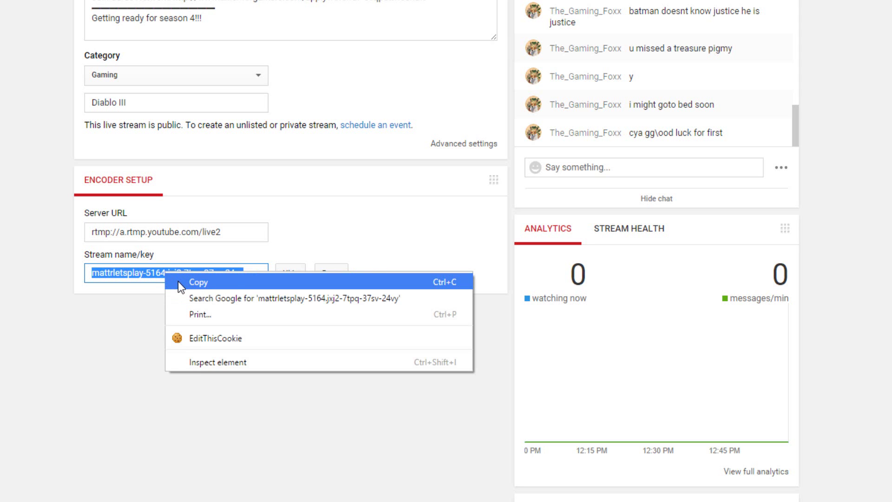
pyautogui.click(178, 281)
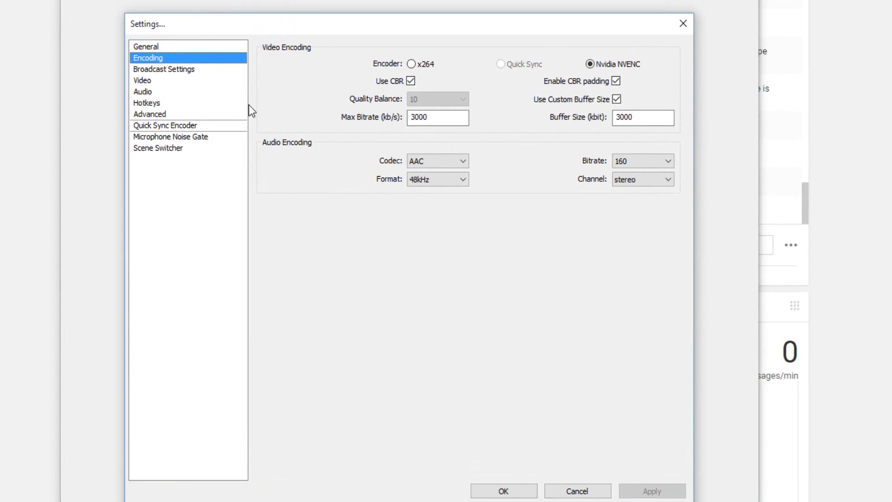
# In Broadcast Settings, choose the Custom streaming service and paste the stream key into Play Path/Stream Key
pyautogui.click(158, 72)
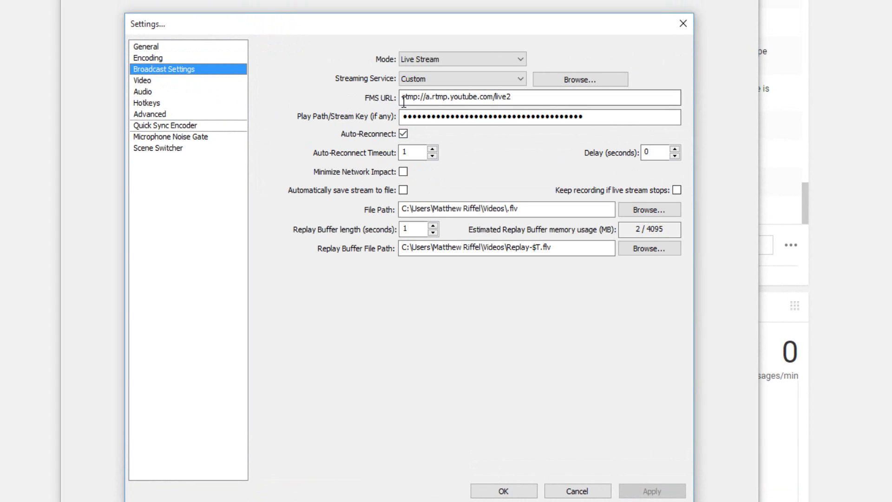
pyautogui.click(427, 80)
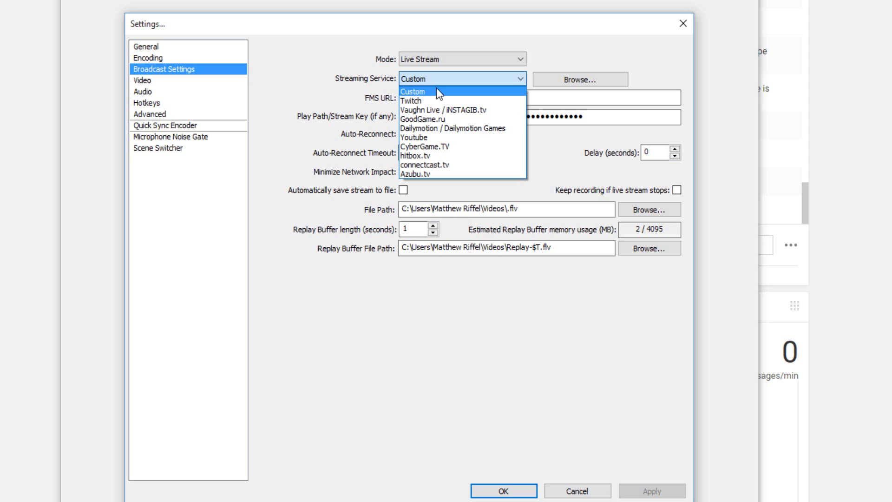
pyautogui.click(436, 91)
pyautogui.click(426, 116)
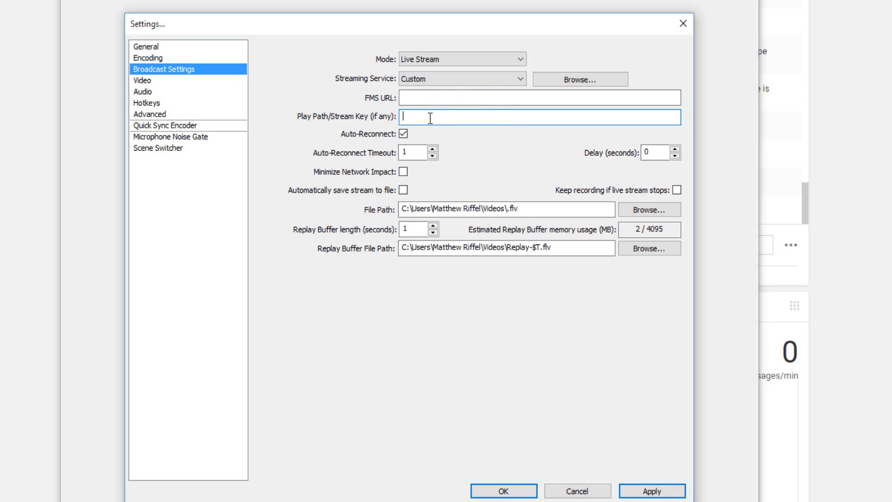
pyautogui.rightClick(426, 116)
pyautogui.click(448, 171)
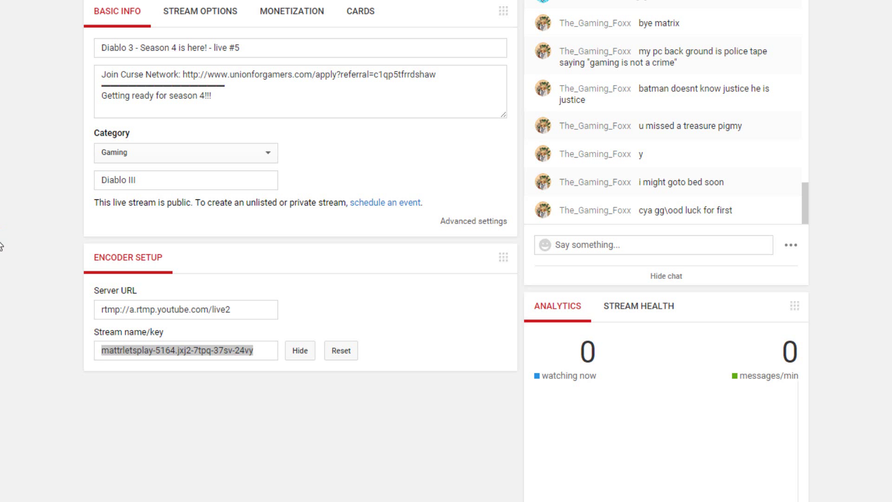
# Copy rtmp://a.rtmp.youtube.com/live2 into the FMS URL, apply, and go to Audio settings
pyautogui.click(102, 310)
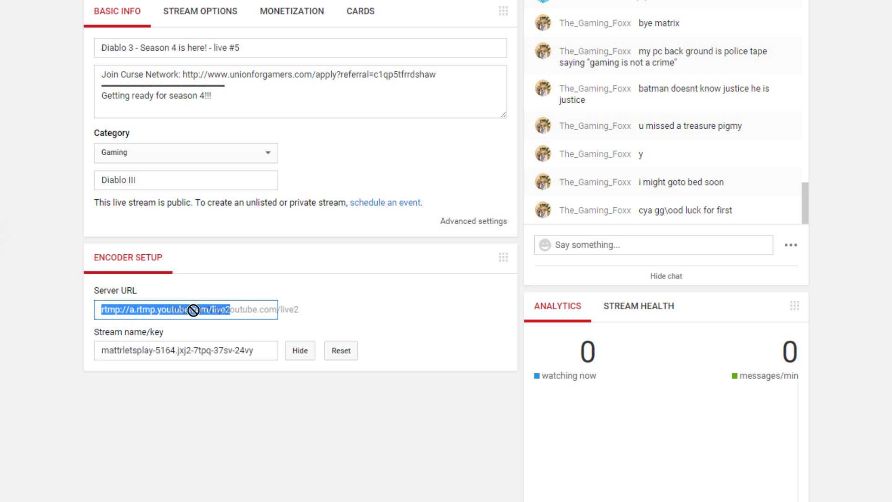
pyautogui.rightClick(182, 310)
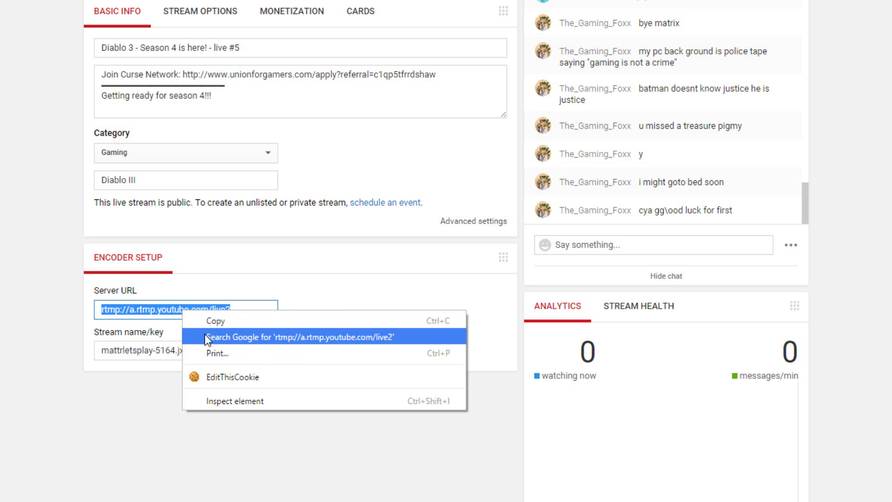
pyautogui.click(212, 320)
pyautogui.hotkey('alt', 'Tab')
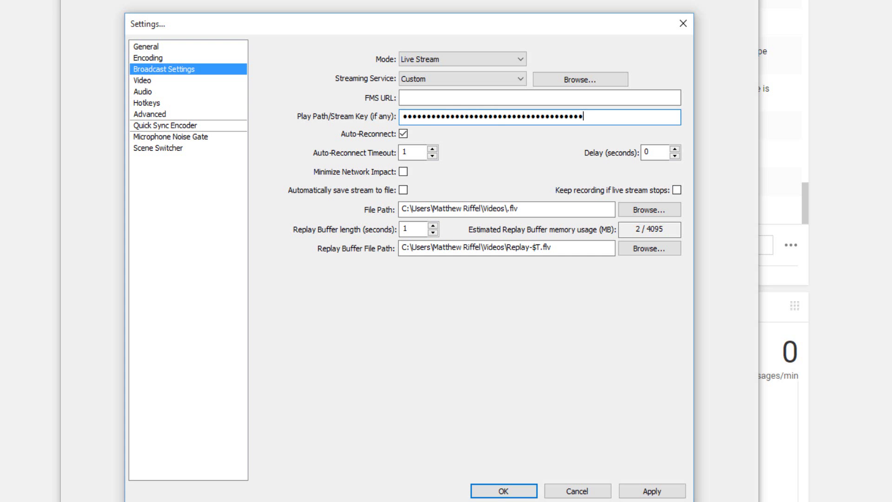
pyautogui.rightClick(486, 100)
pyautogui.click(536, 166)
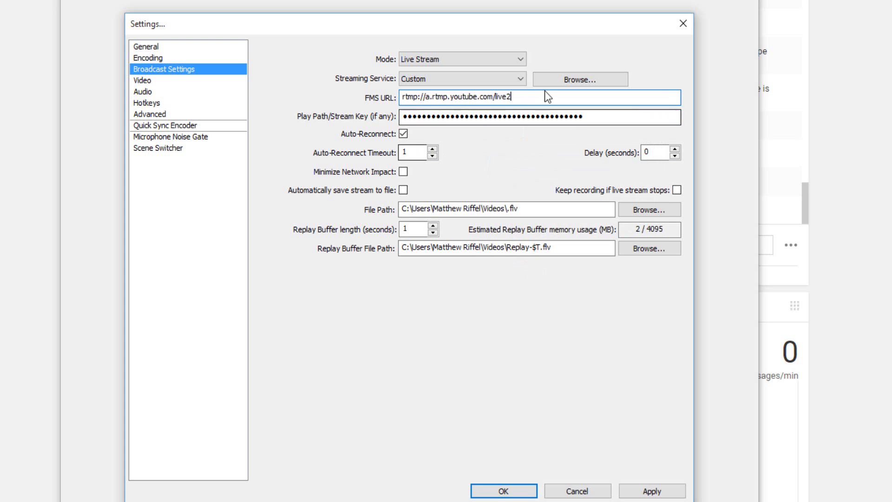
pyautogui.click(651, 490)
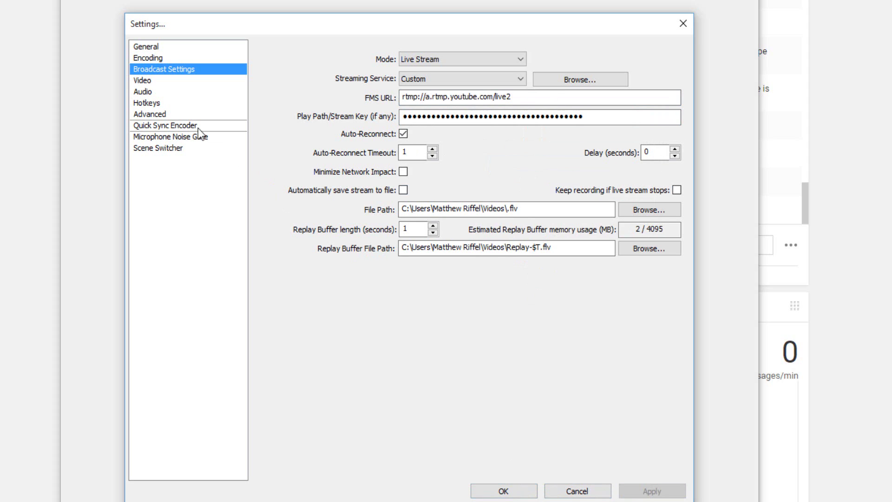
pyautogui.click(152, 93)
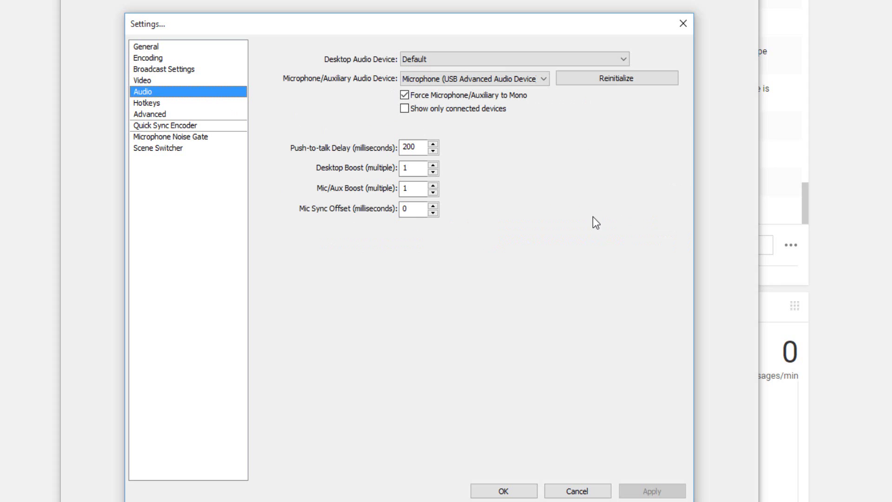
# Set Microphone/Auxiliary to the USB Advanced Audio Device and close Settings with OK
pyautogui.click(514, 80)
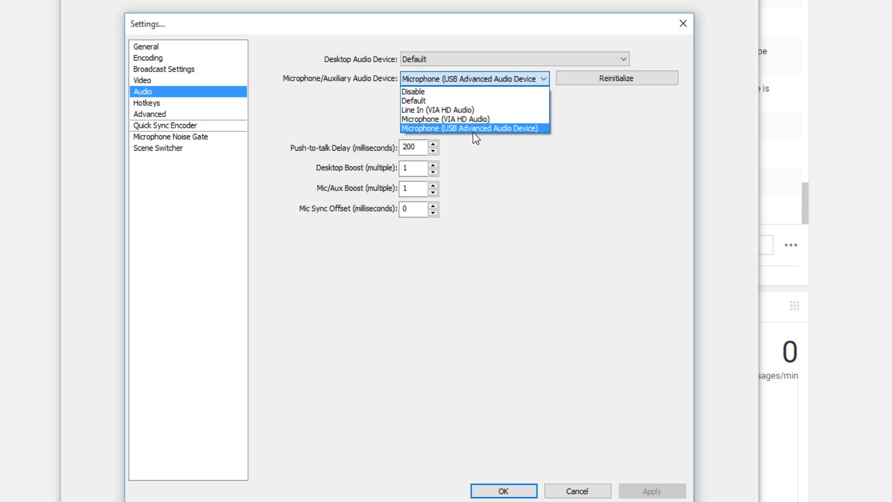
pyautogui.click(524, 130)
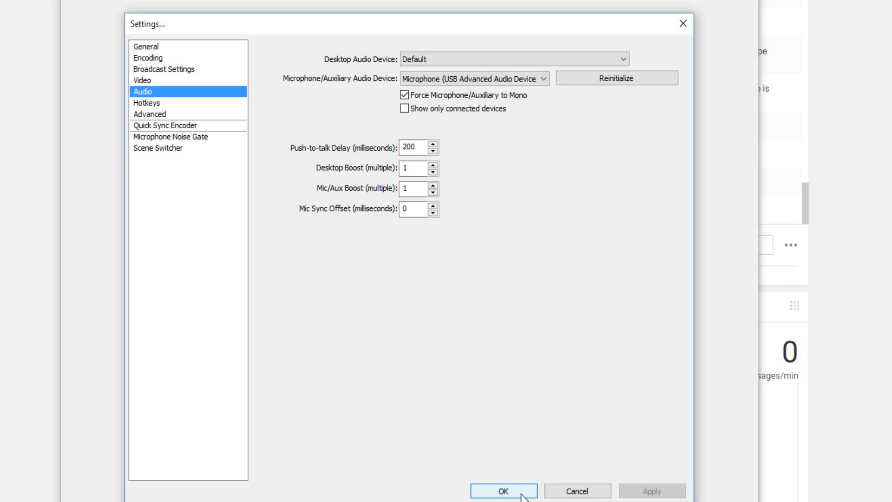
pyautogui.click(504, 492)
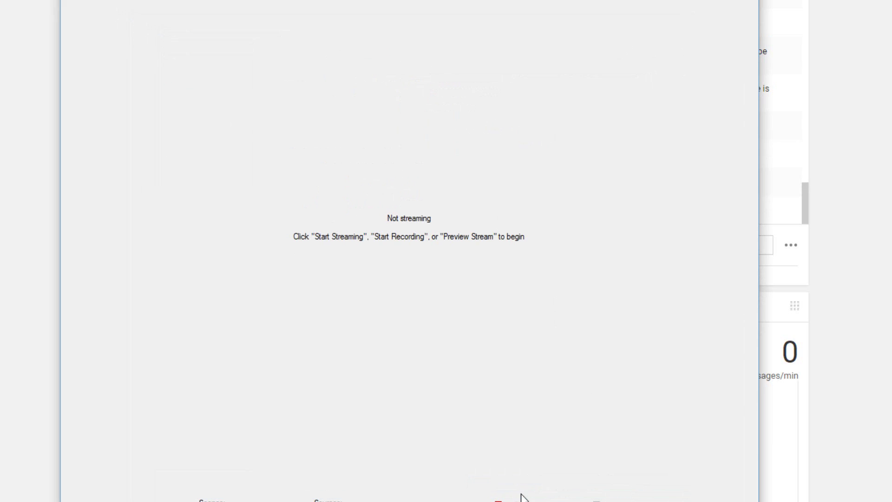
pyautogui.click(106, 1)
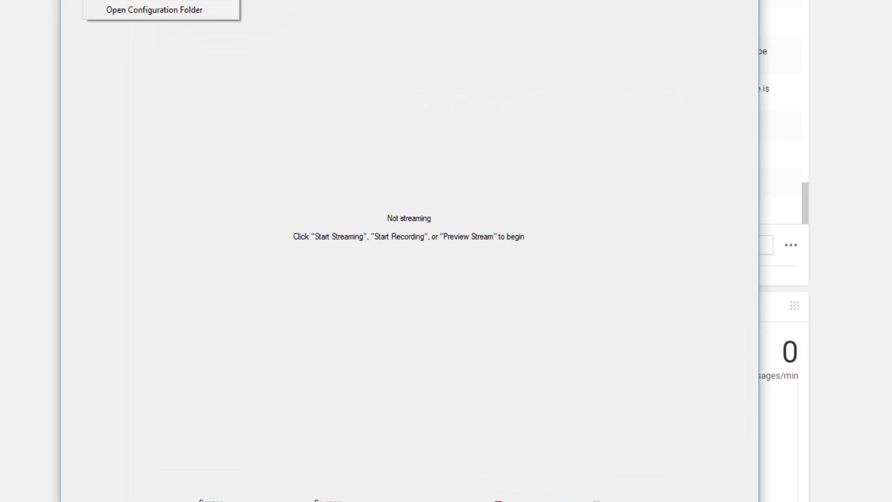
pyautogui.click(149, 1)
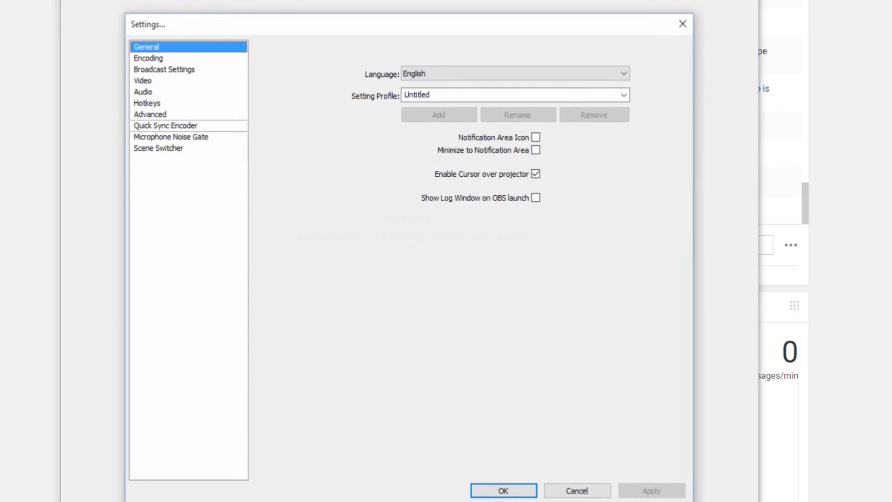
pyautogui.click(147, 80)
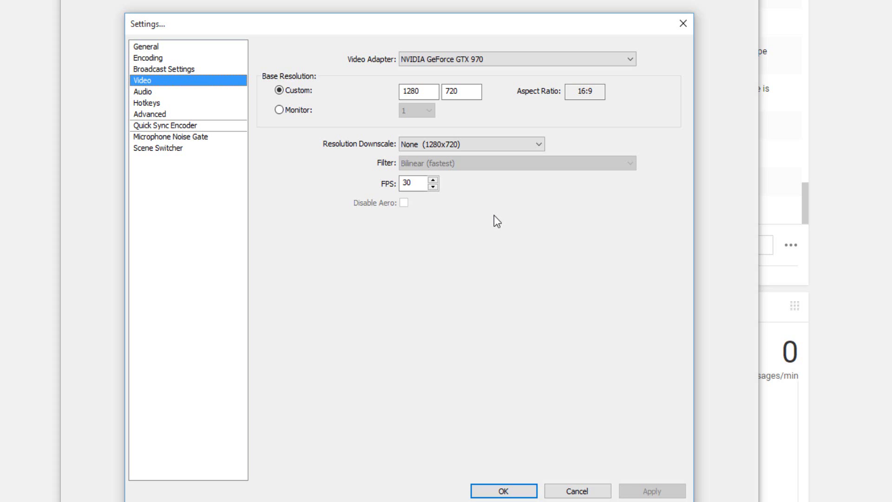
pyautogui.doubleClick(424, 91)
pyautogui.doubleClick(466, 92)
pyautogui.doubleClick(424, 90)
pyautogui.doubleClick(478, 91)
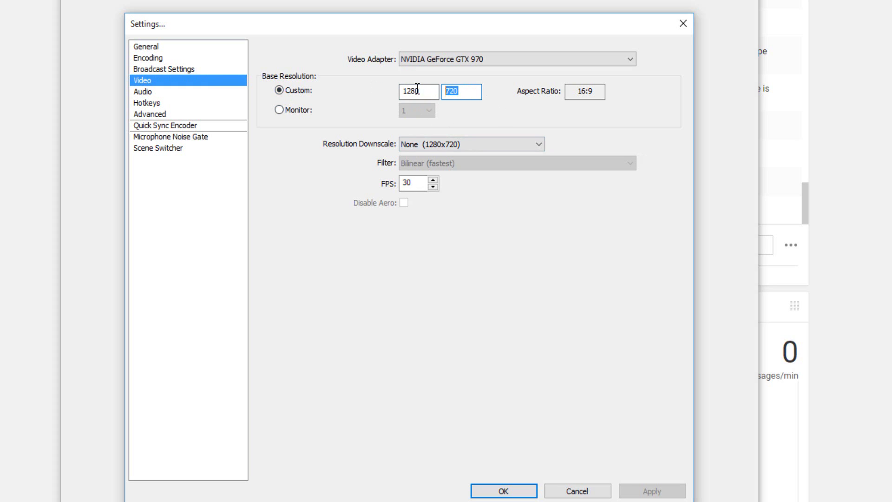
pyautogui.doubleClick(417, 182)
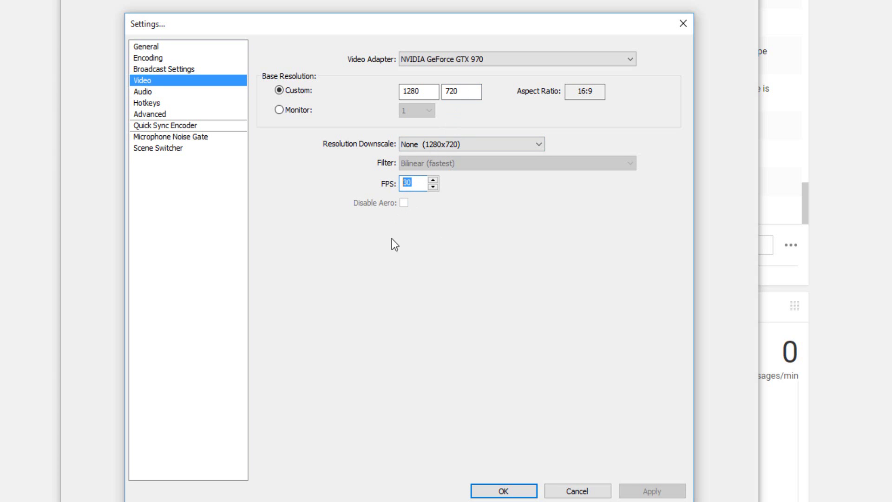
pyautogui.click(502, 495)
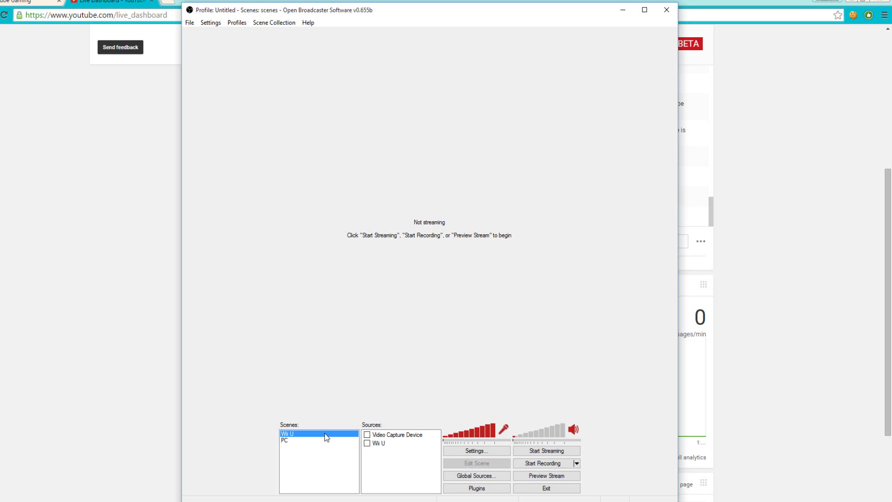
# Add a new scene called 'Games' to the scenes list
pyautogui.click(298, 441)
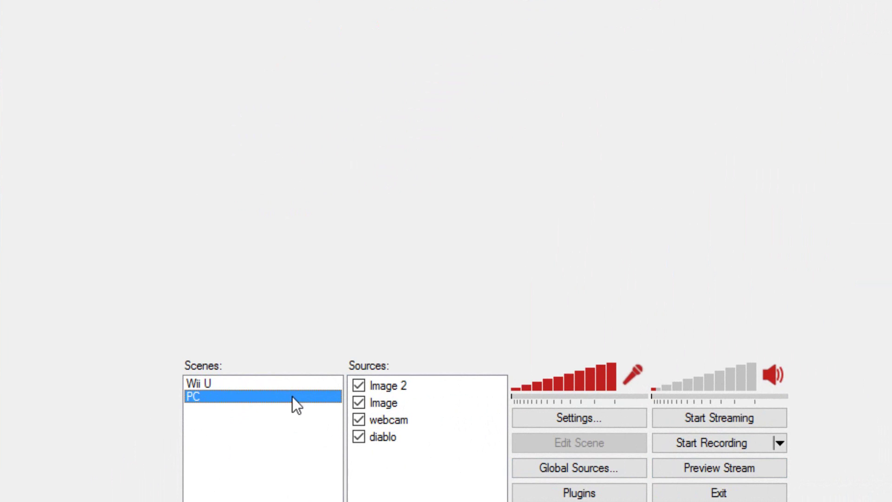
pyautogui.rightClick(241, 440)
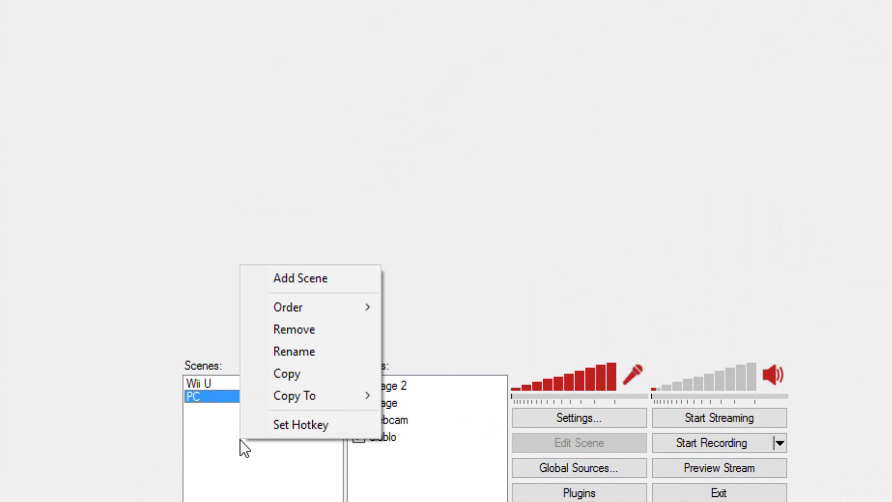
pyautogui.click(299, 280)
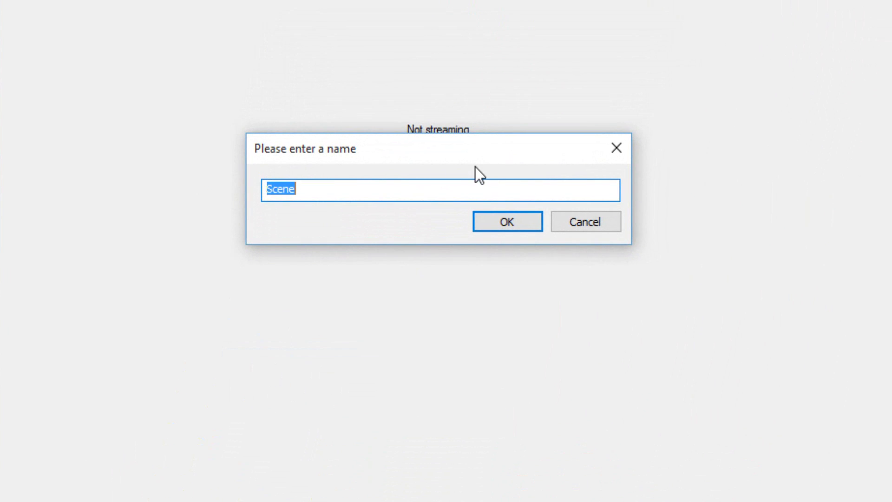
pyautogui.write('Games')
pyautogui.press('Return')
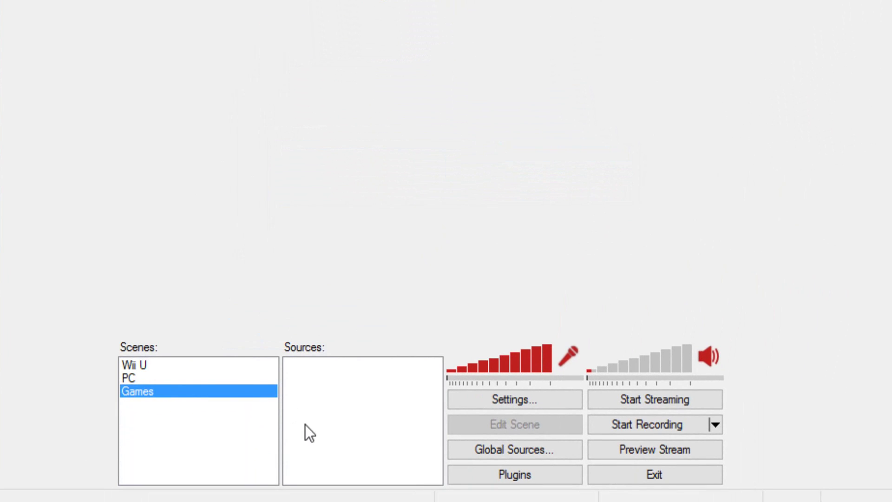
# Add a Window Capture source named game1 to the Games scene
pyautogui.rightClick(336, 381)
pyautogui.moveTo(369, 388)
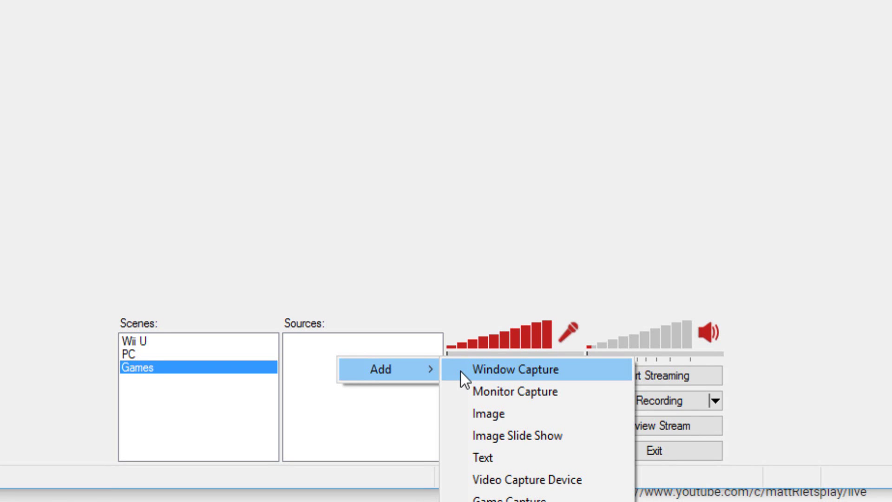
pyautogui.click(461, 372)
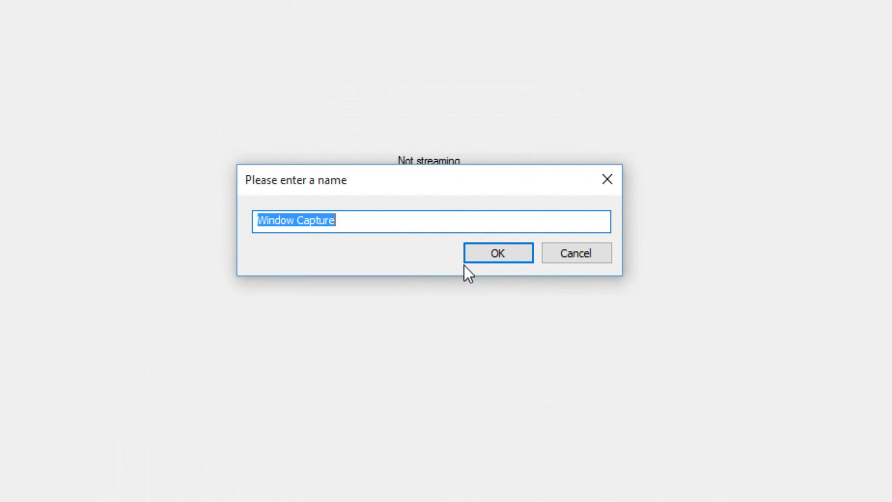
pyautogui.write('game1')
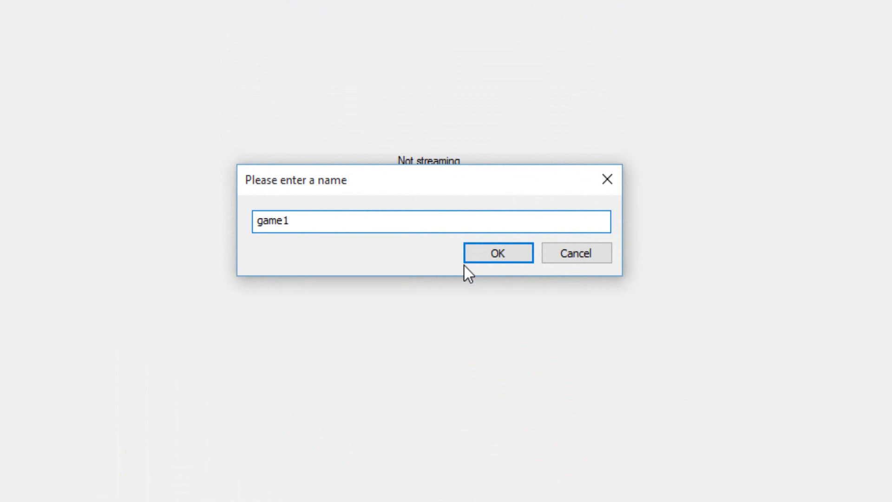
pyautogui.press('Return')
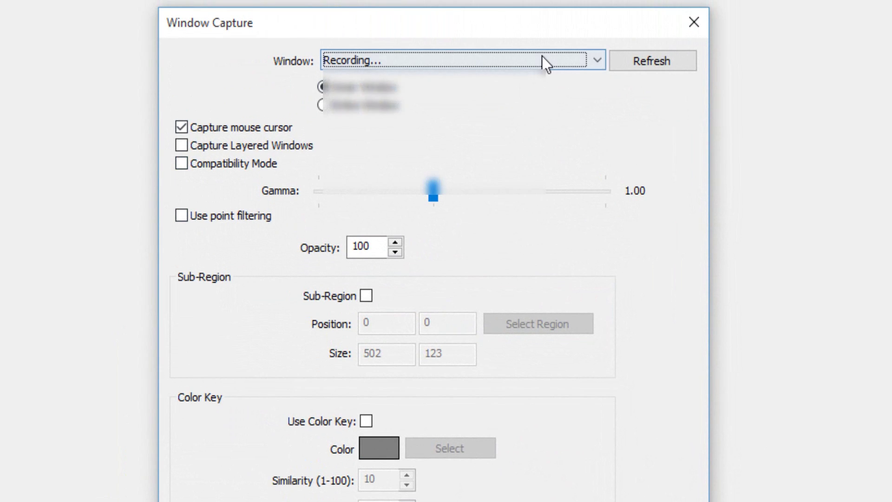
# Set game1 to capture the YouTube Live Dashboard Chrome window and save
pyautogui.click(541, 61)
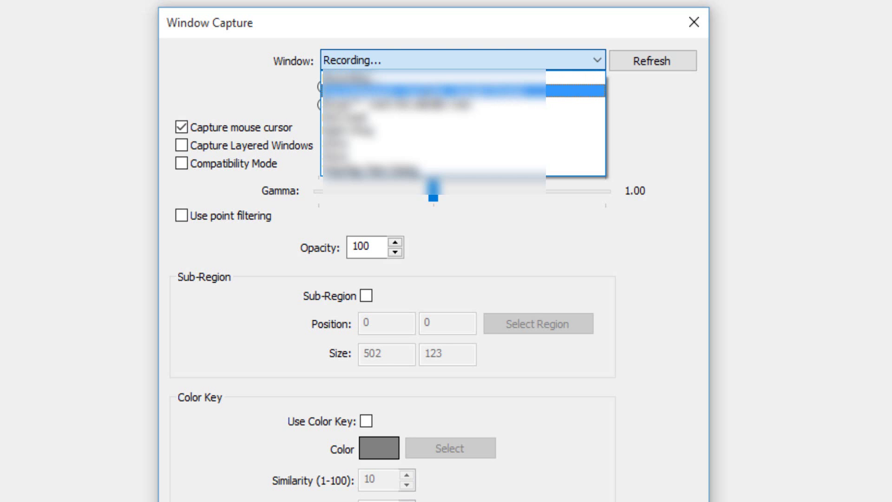
pyautogui.click(428, 91)
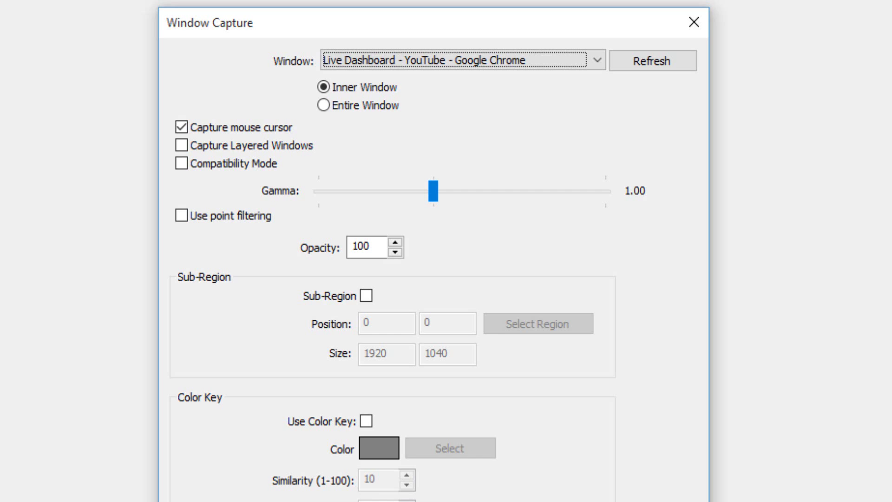
pyautogui.click(538, 447)
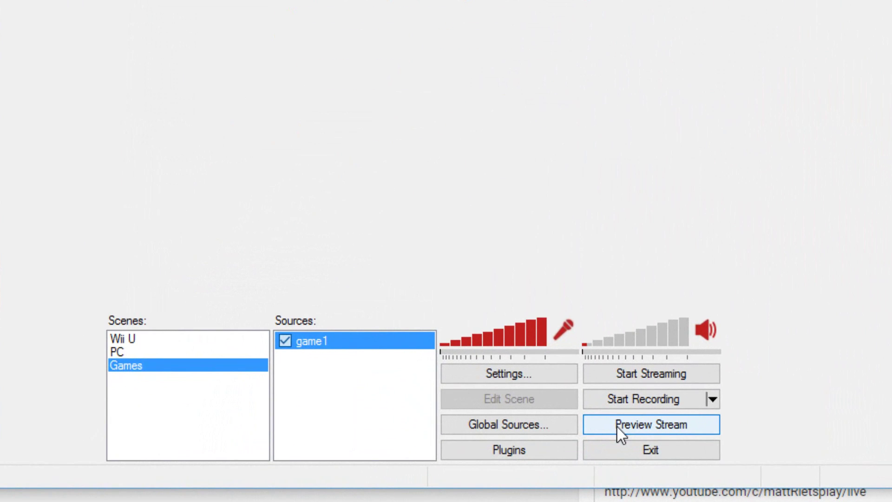
# Start the stream preview and bring up the options for the captured dashboard source
pyautogui.click(618, 426)
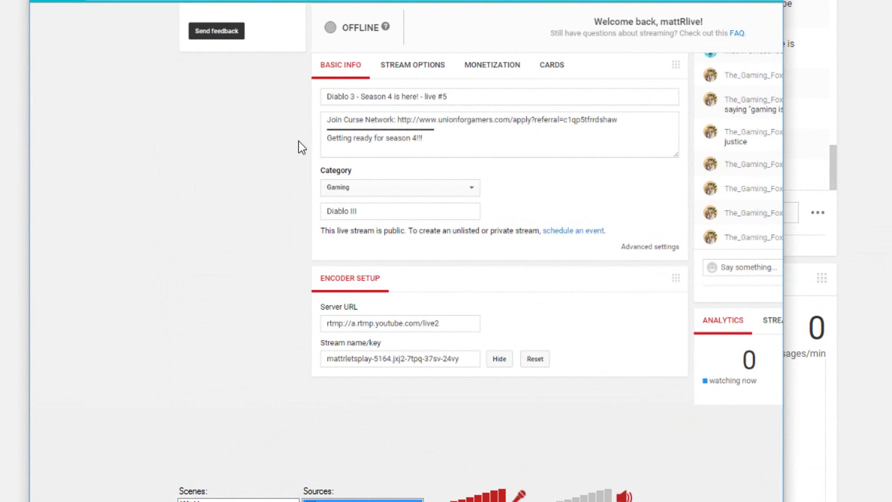
pyautogui.rightClick(403, 143)
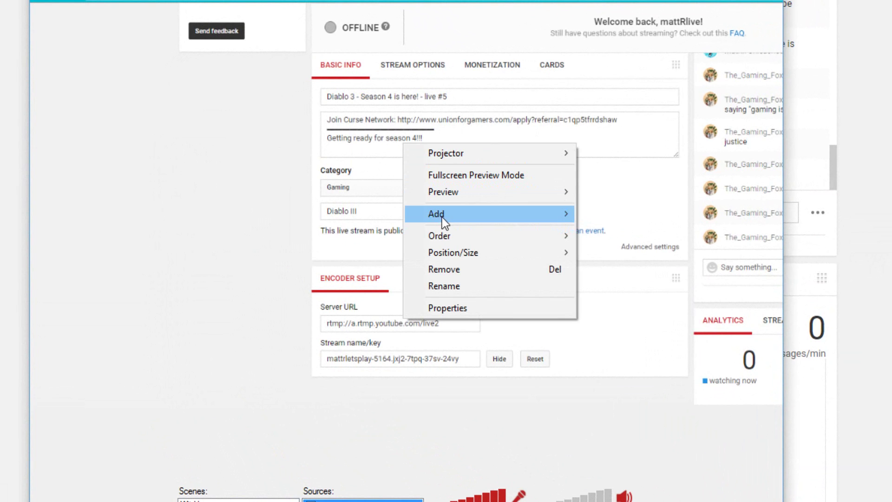
pyautogui.moveTo(467, 244)
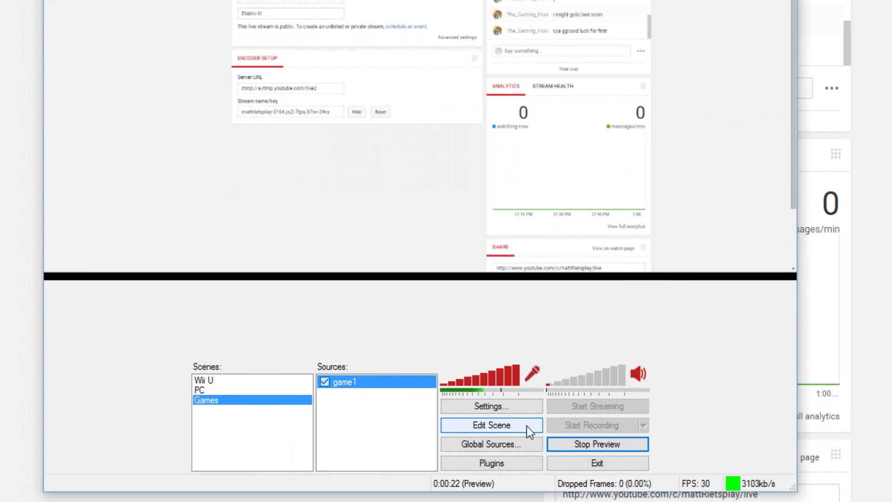
# Enable scene editing and drag game1's bottom-right corner up-left to shrink the capture
pyautogui.click(526, 426)
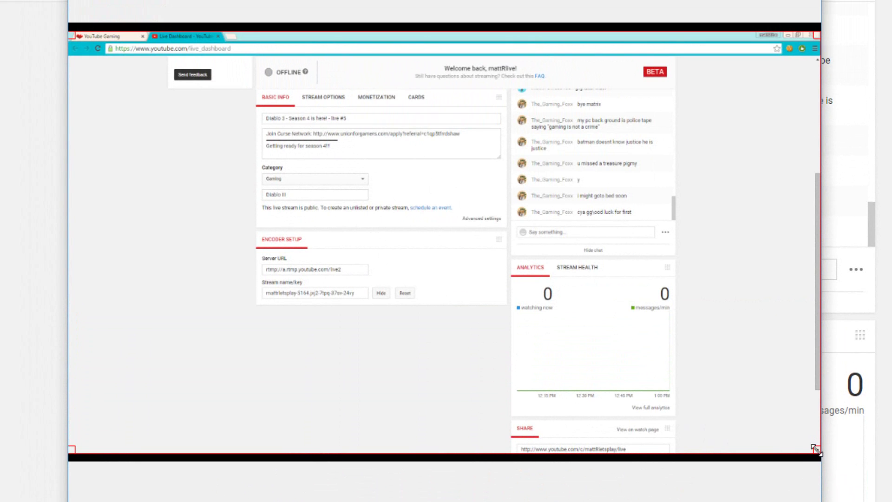
pyautogui.moveTo(816, 443); pyautogui.dragTo(658, 319)
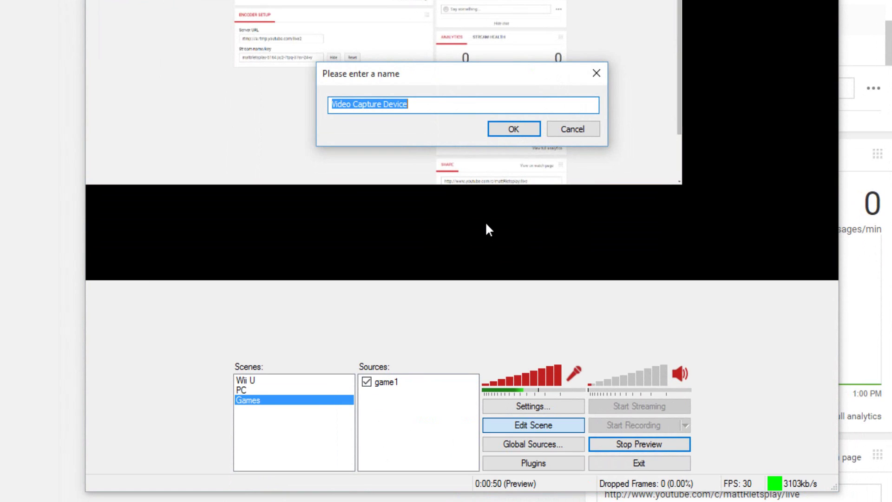
# Add a Webcam source using the Microsoft LifeCam HD-3000, slightly enlarged in the lower-right corner
pyautogui.write('Webd')
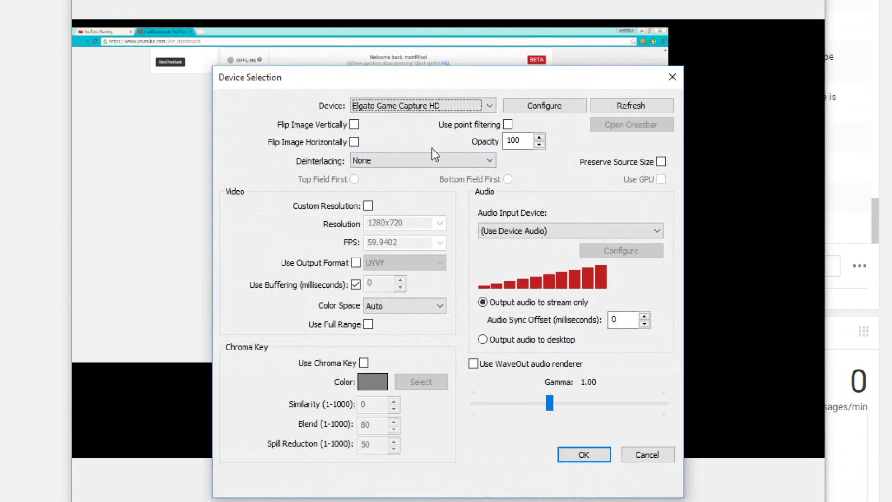
pyautogui.click(431, 105)
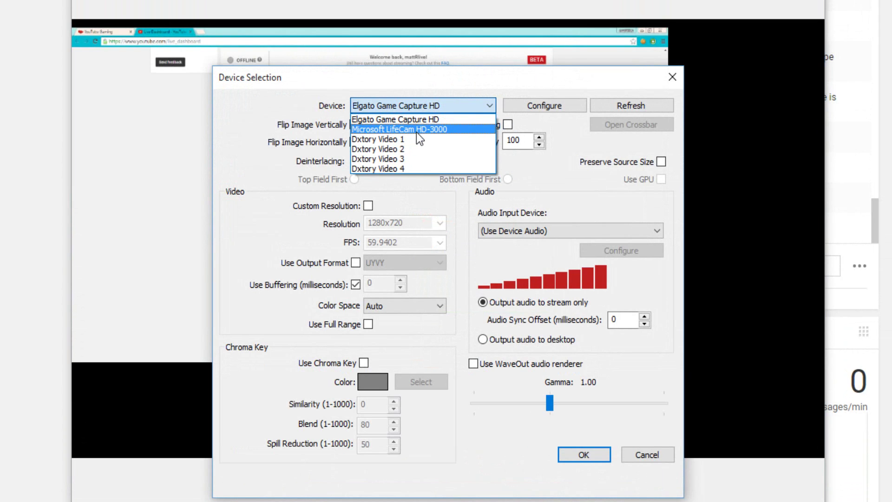
pyautogui.click(416, 130)
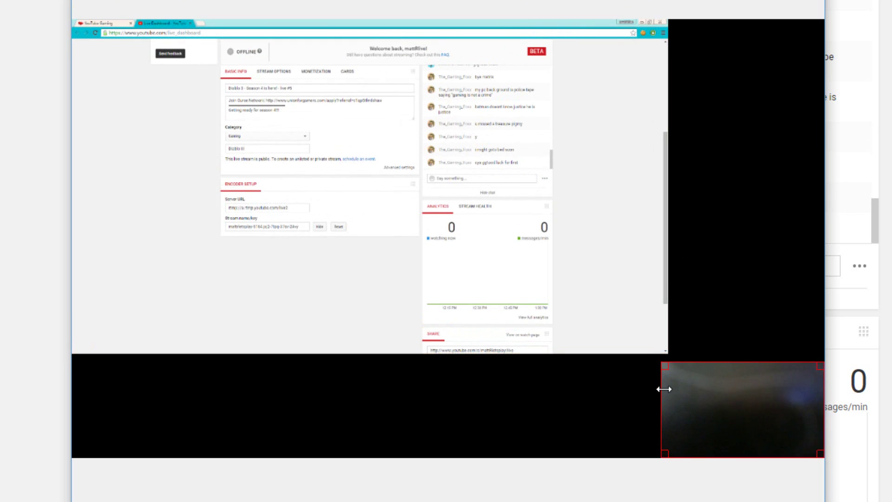
pyautogui.moveTo(666, 365); pyautogui.dragTo(651, 365)
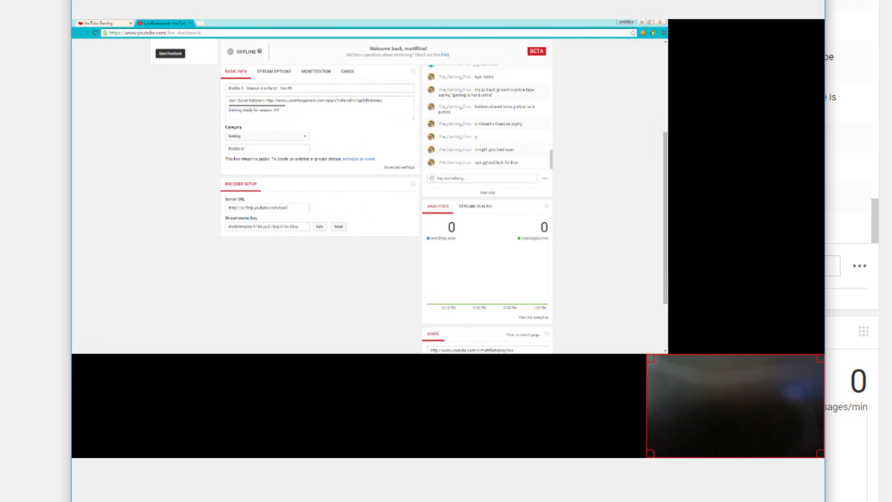
pyautogui.click(725, 146)
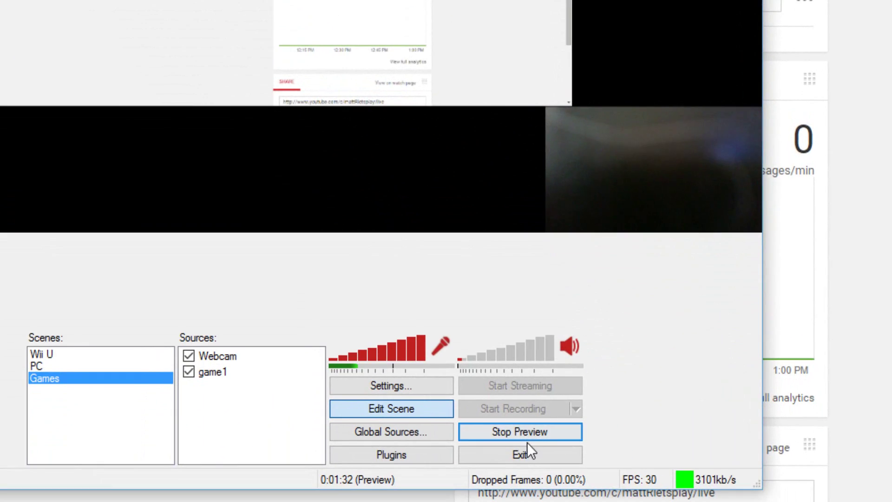
# Stop the stream preview
pyautogui.click(504, 429)
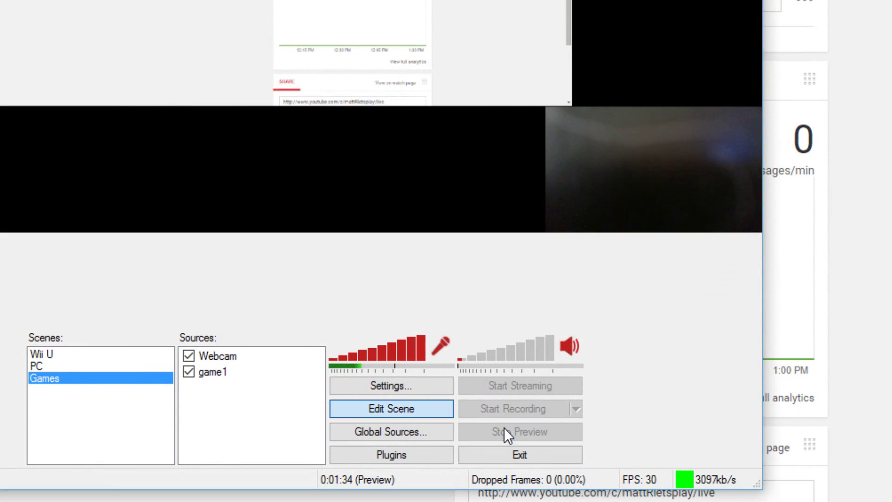